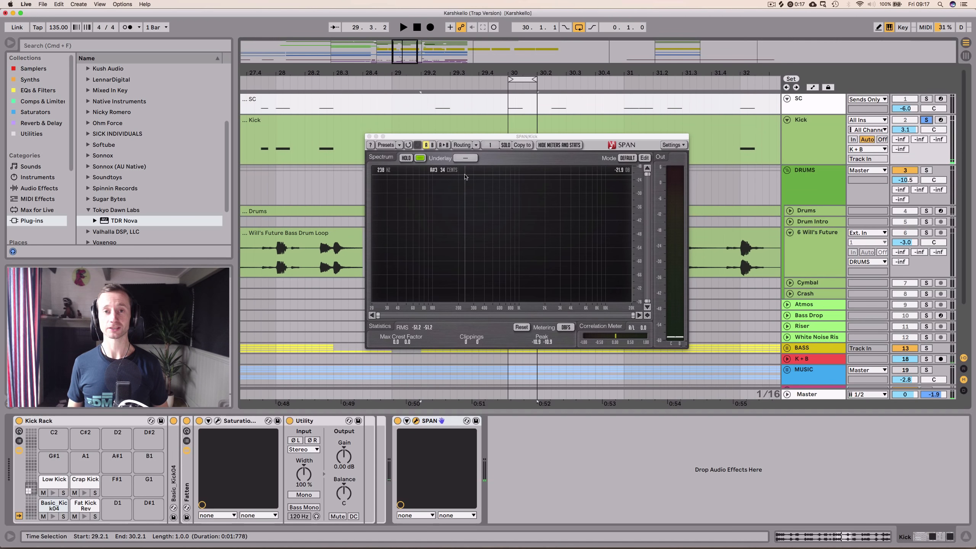
Step: Play the soloed Kick track from the Drop, examine its low-frequency peak in SPAN, and close the analyzer window
key(space)
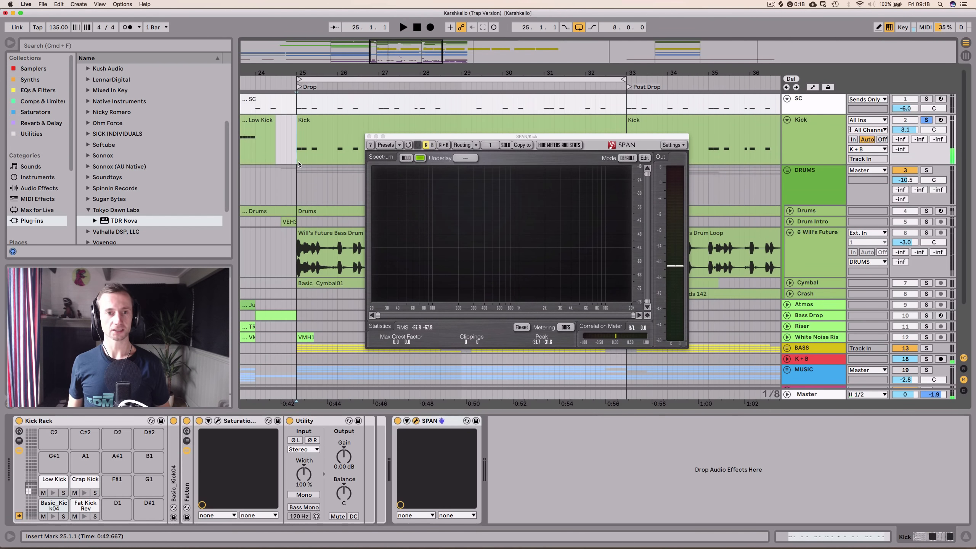
key(space)
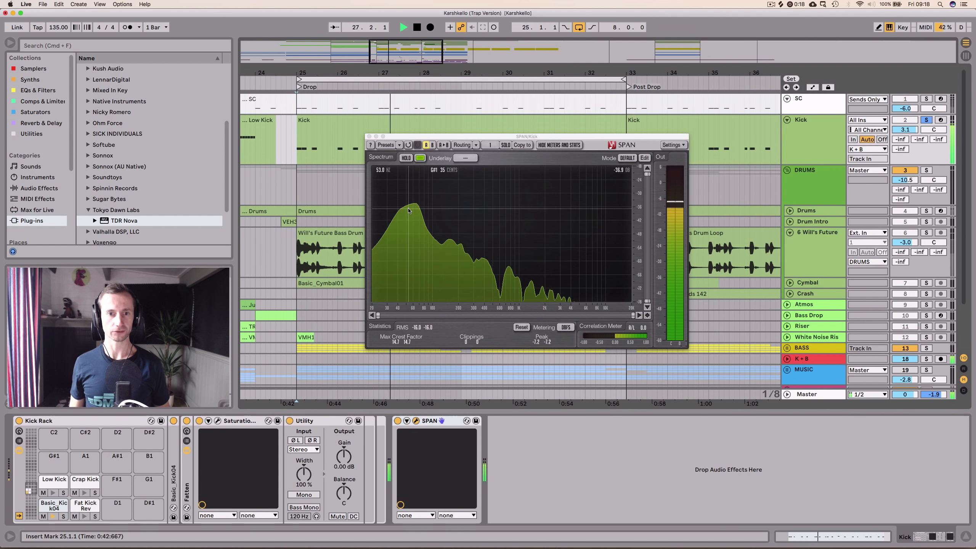
key(space)
click(370, 138)
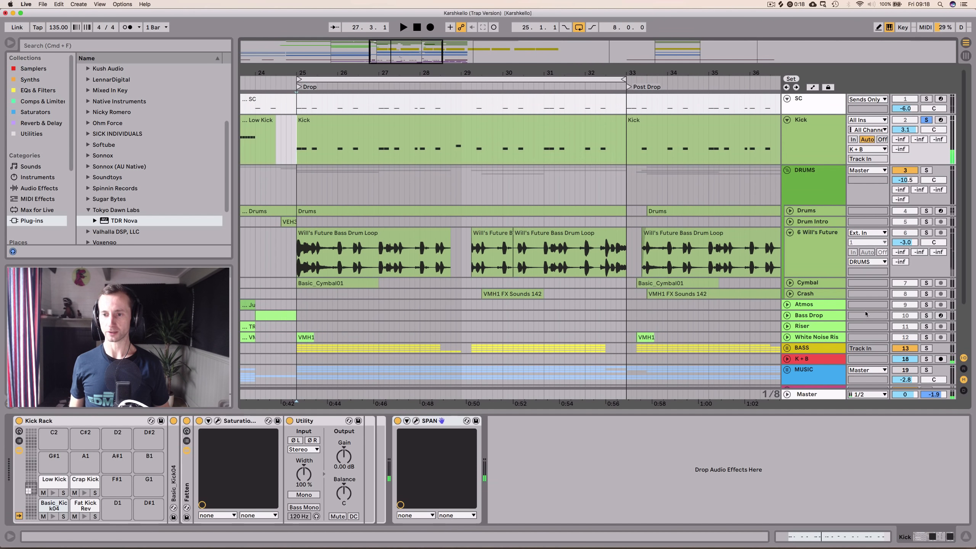
Step: Solo the BASS track alongside the Kick and play both from the Drop to hear how they clash
click(926, 348)
key(space)
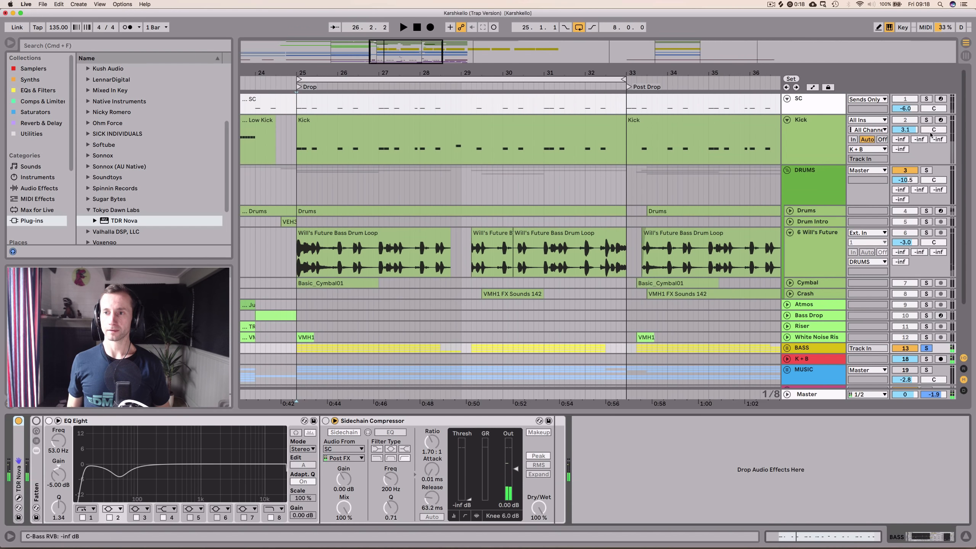
key(space)
key(space)
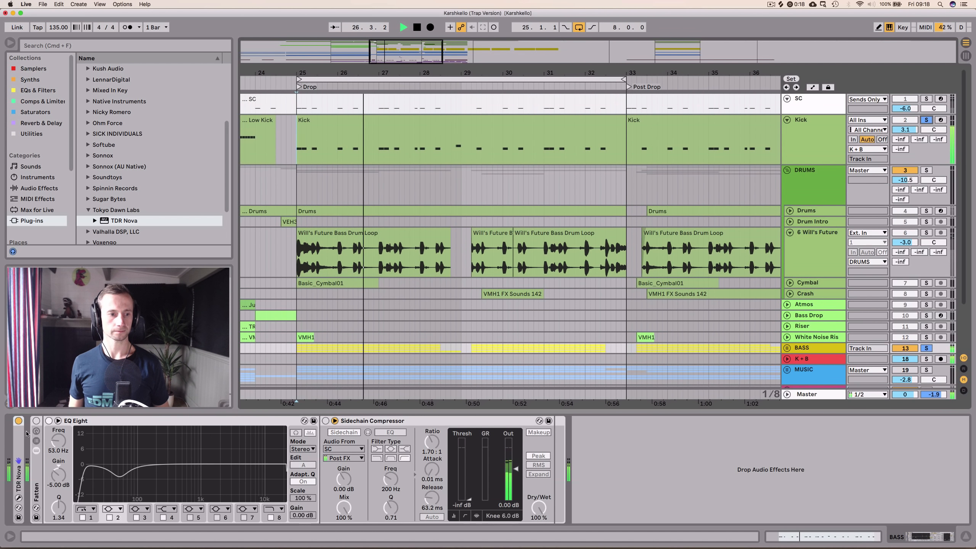
key(space)
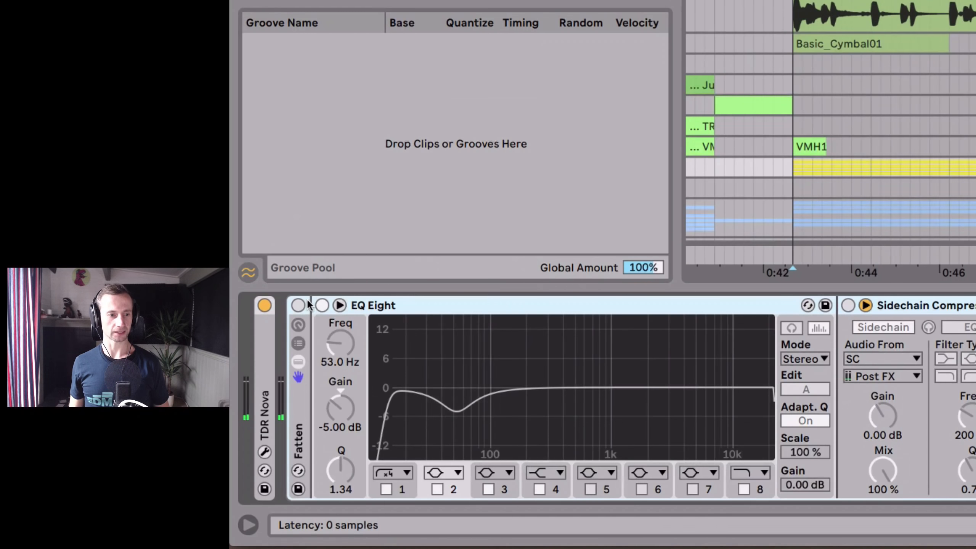
Step: Turn on the EQ Eight with the 53 Hz cut on the BASS track and compare playback with it bypassed and active
click(48, 421)
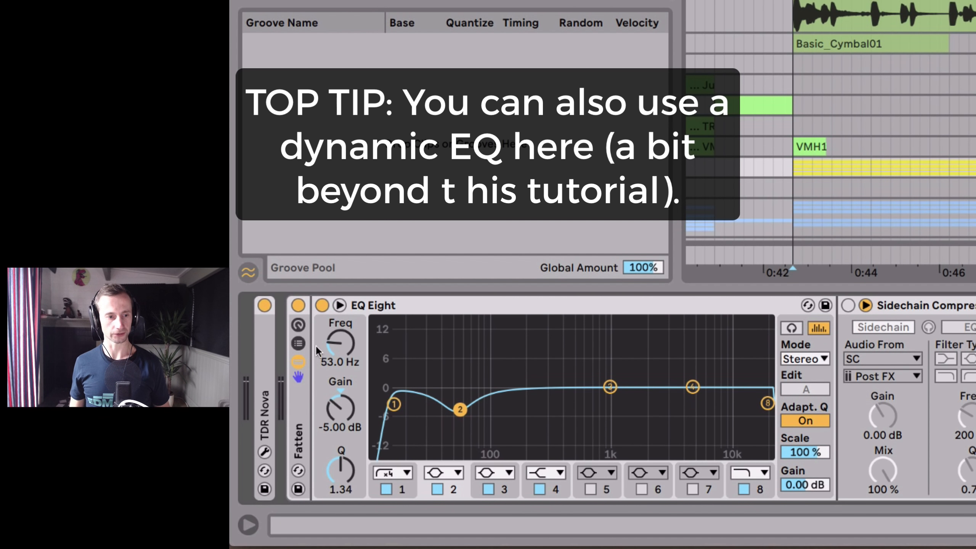
key(space)
click(322, 306)
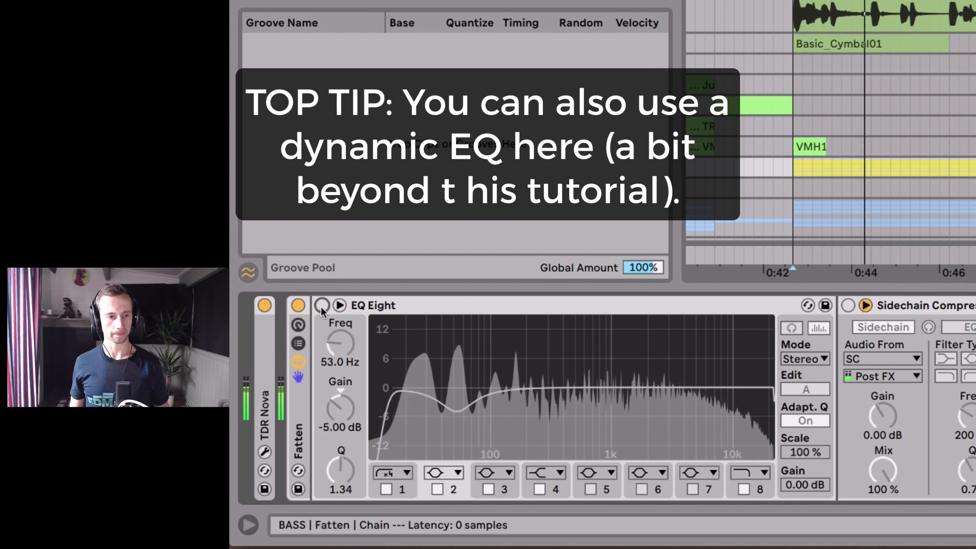
click(323, 306)
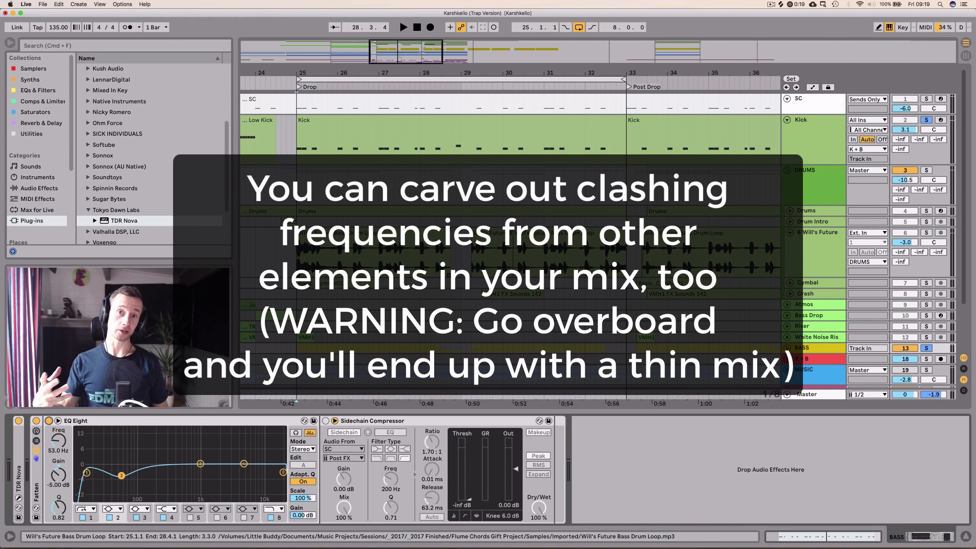
Step: Add a Limiter from the Comps & Limiters collection after the Utility in the Kick track's device chain
click(800, 145)
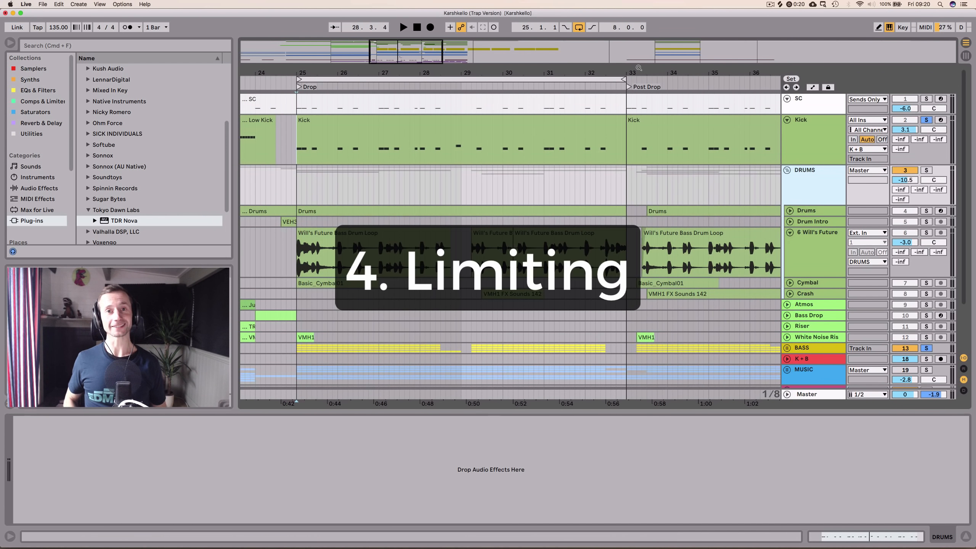
click(844, 123)
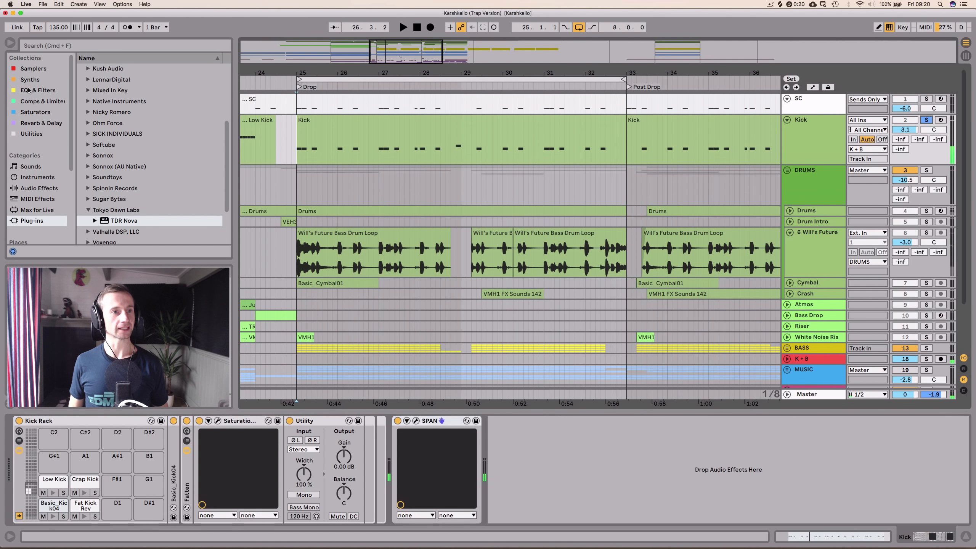
click(42, 101)
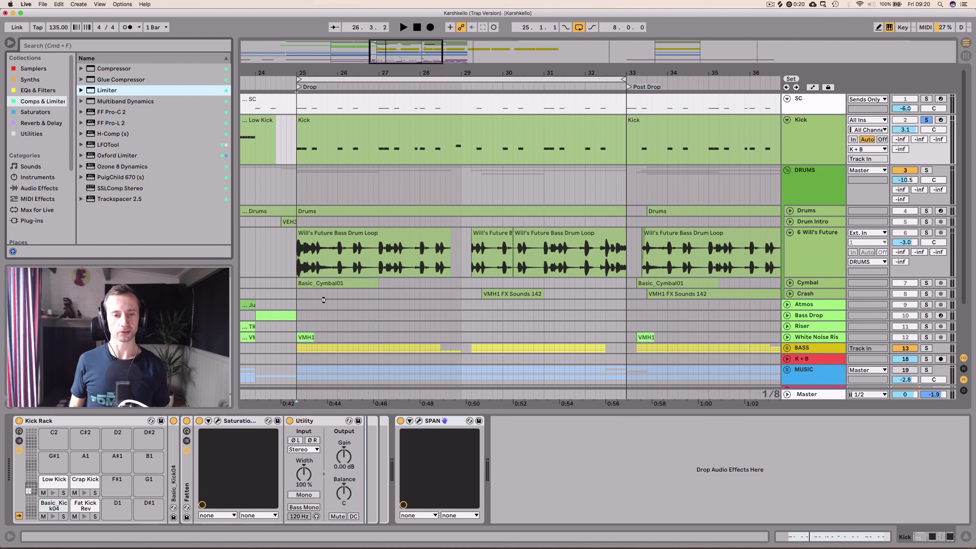
drag(322, 303, 379, 441)
Step: Raise the Kick track's Limiter gain to 8.70 dB while playing the Drop
key(space)
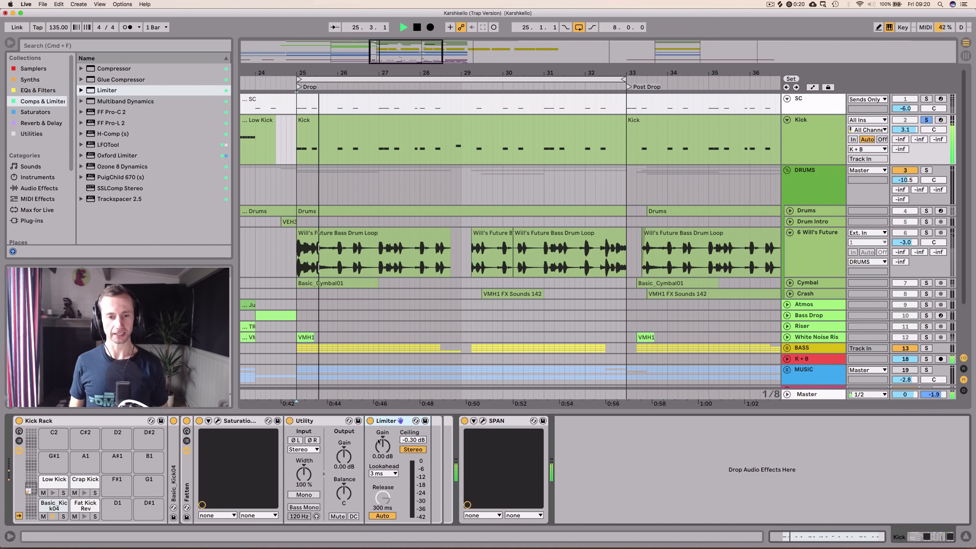
drag(379, 441, 378, 425)
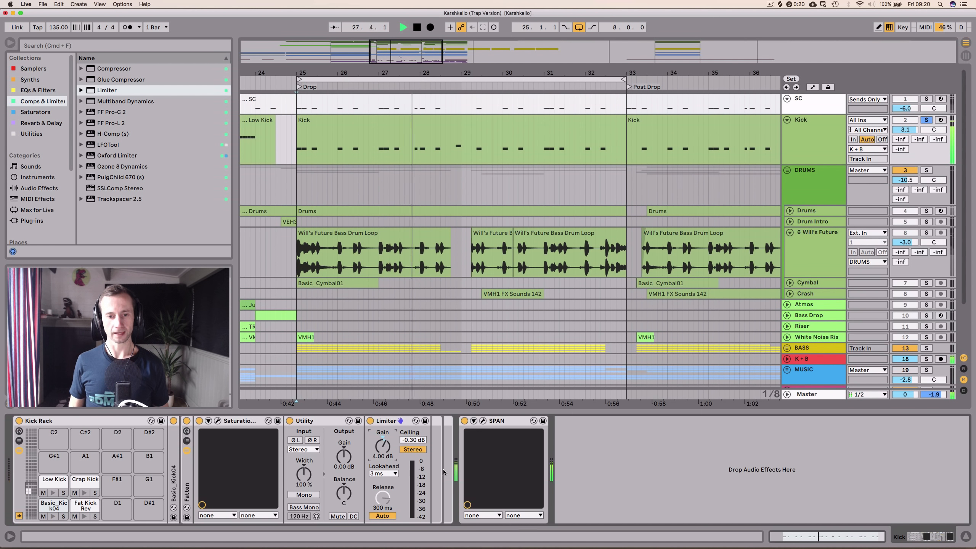
key(space)
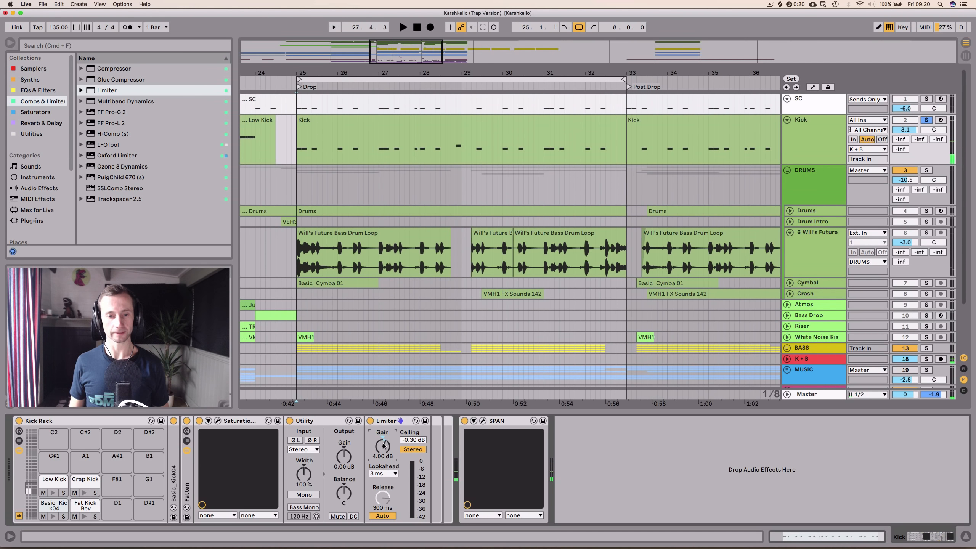
key(space)
drag(383, 446, 384, 426)
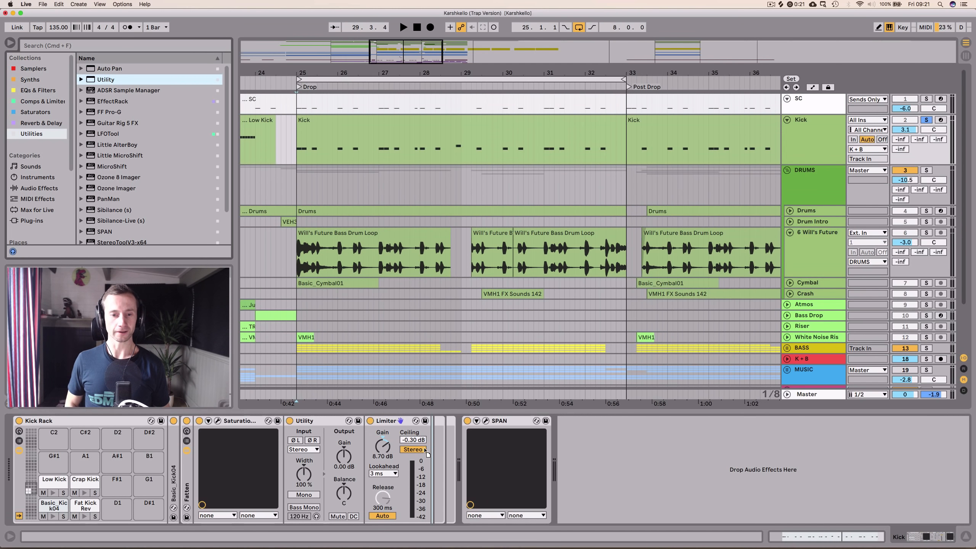
Step: Add a Utility with -6.67 dB gain after the Kick's Limiter and compare the level with both devices bypassed and active
drag(446, 448, 446, 451)
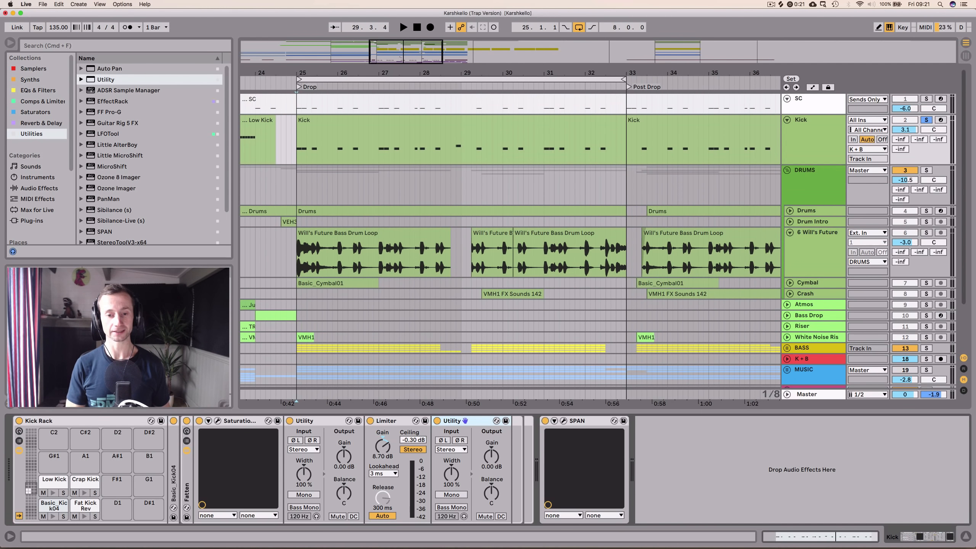
drag(492, 457, 492, 469)
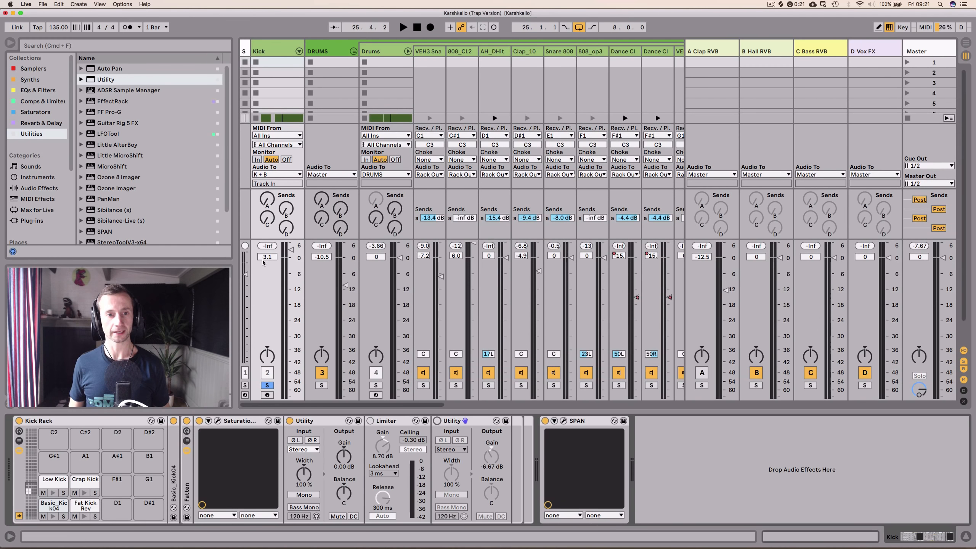
key(space)
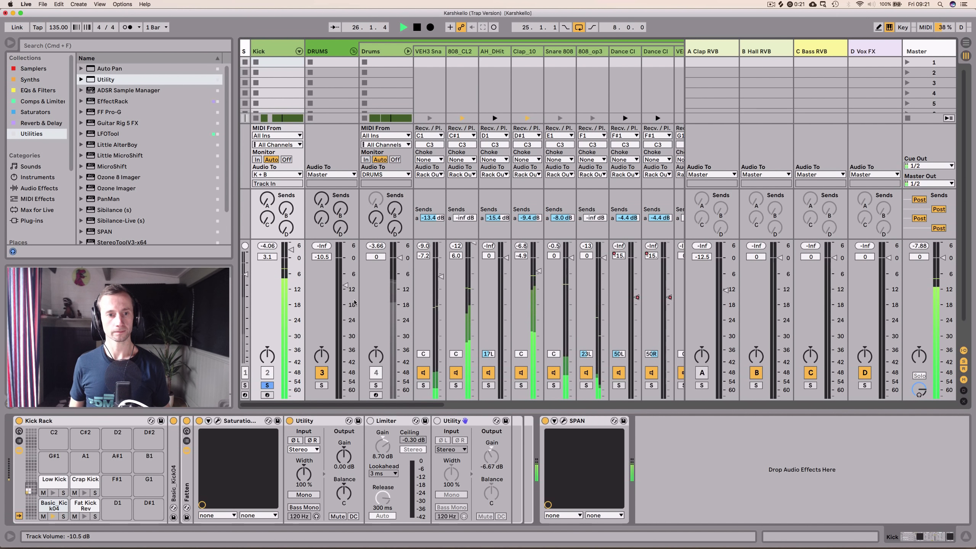
click(370, 421)
click(438, 421)
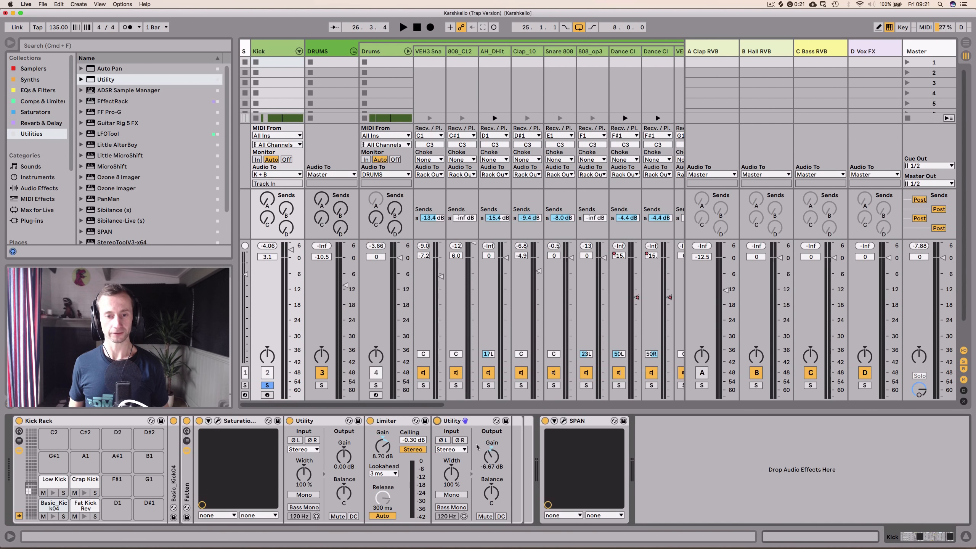
key(space)
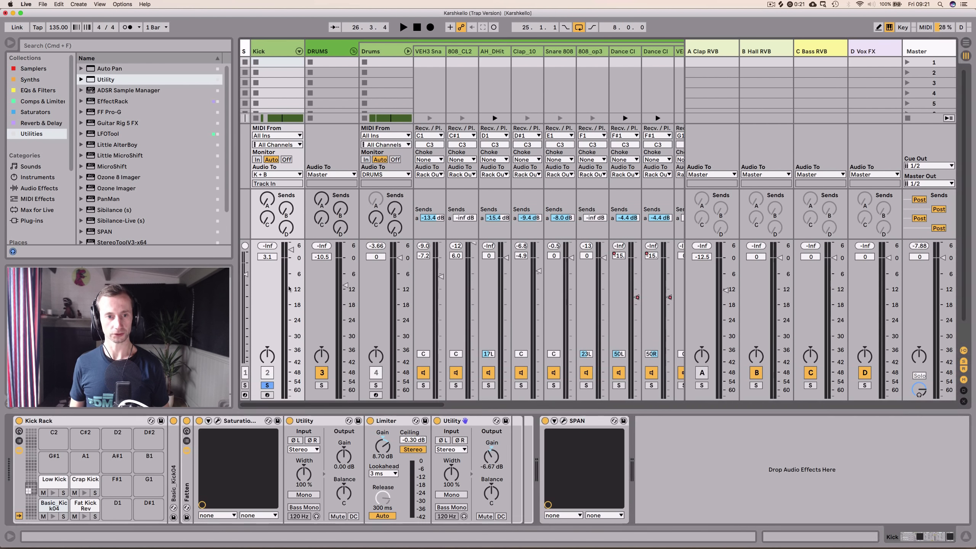
drag(496, 456, 496, 453)
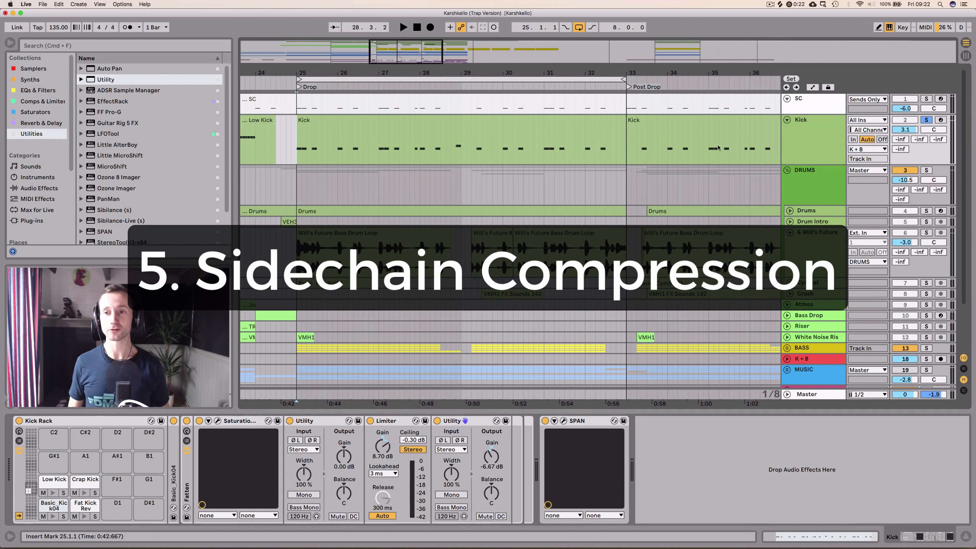
Step: Fold the Kick track and the DRUMS group, and inspect the device chains of the BASS and SC tracks
click(788, 127)
click(788, 121)
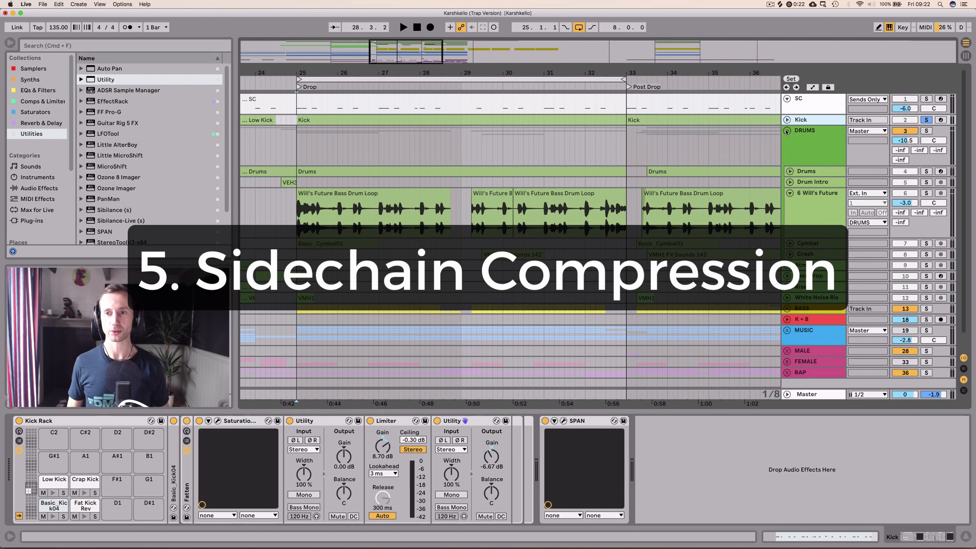
click(787, 131)
click(802, 185)
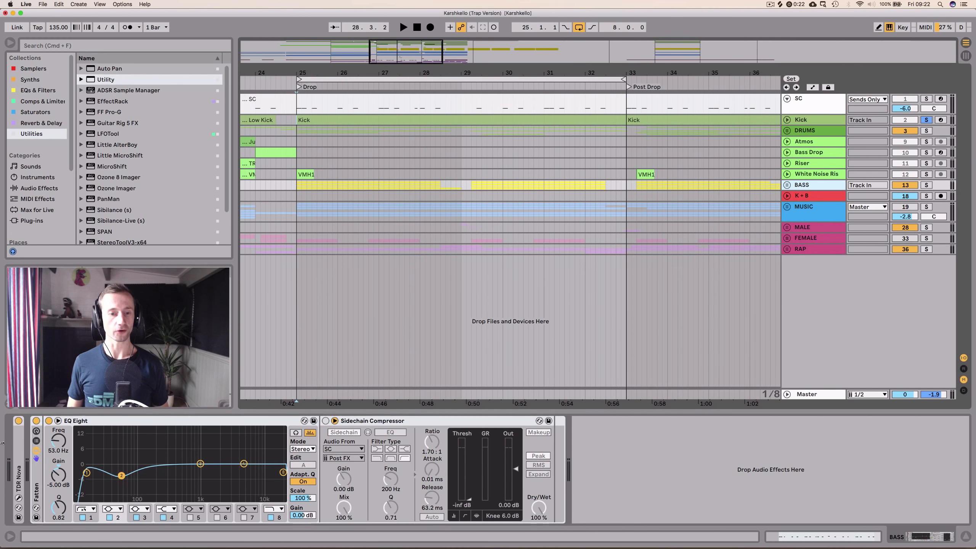
click(819, 101)
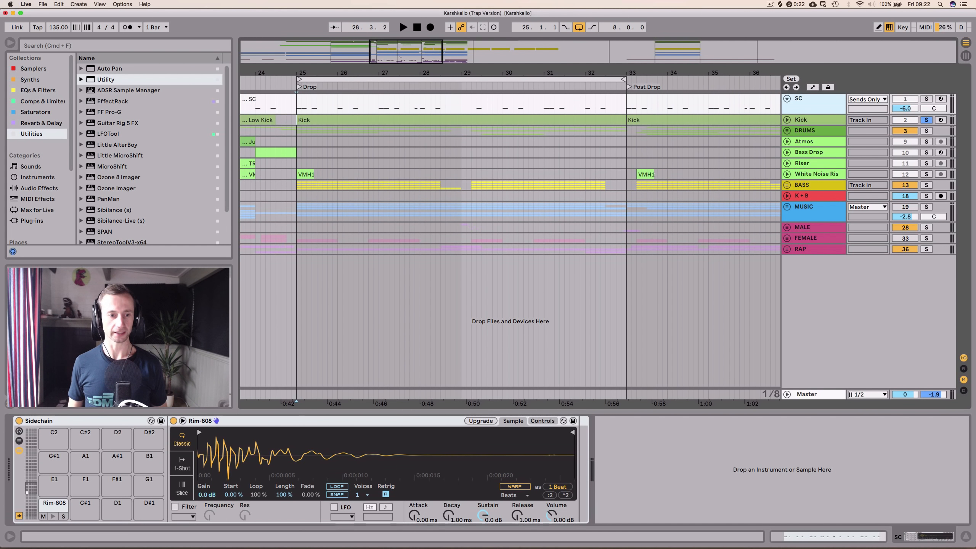
Step: Turn on the BASS track's Sidechain Compressor during playback and check that its audio source is the SC track
click(805, 185)
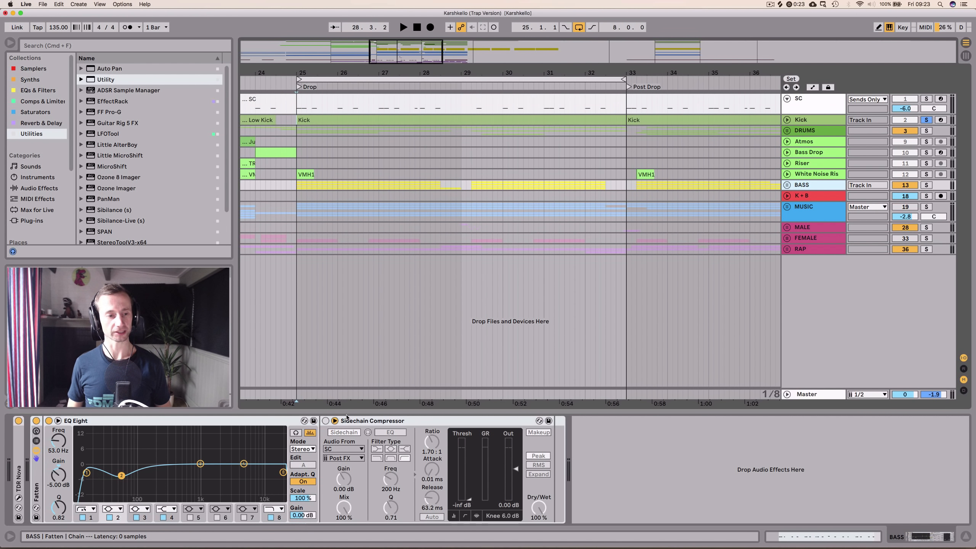
key(space)
click(326, 420)
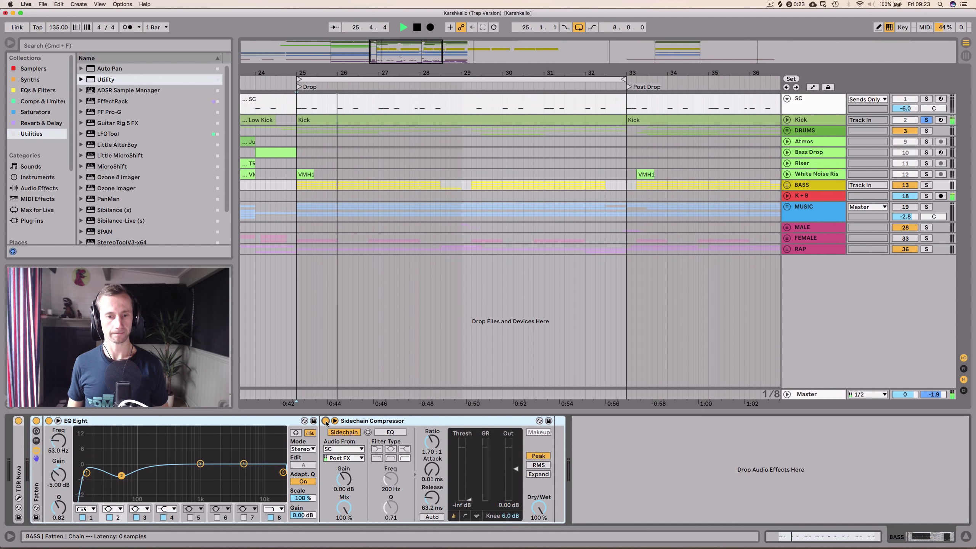
key(space)
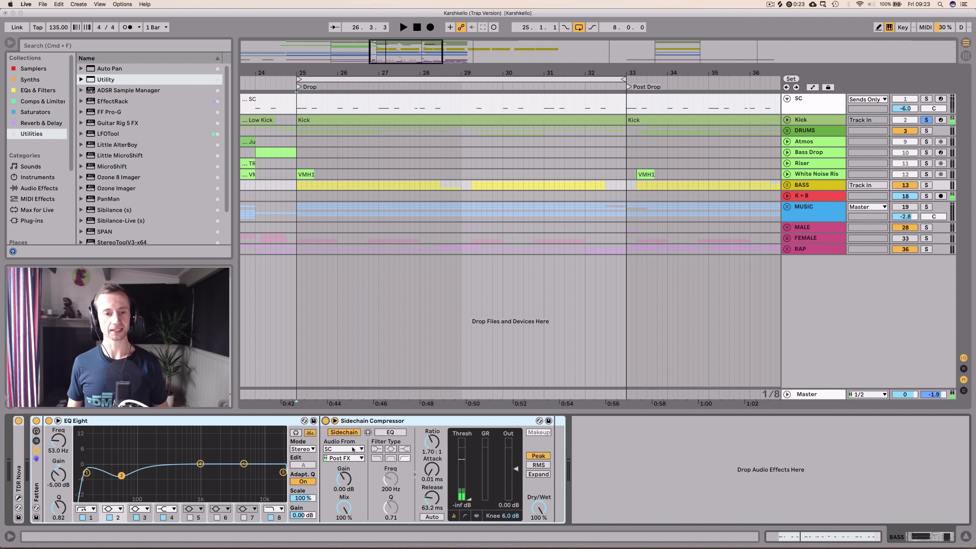
click(353, 449)
click(306, 96)
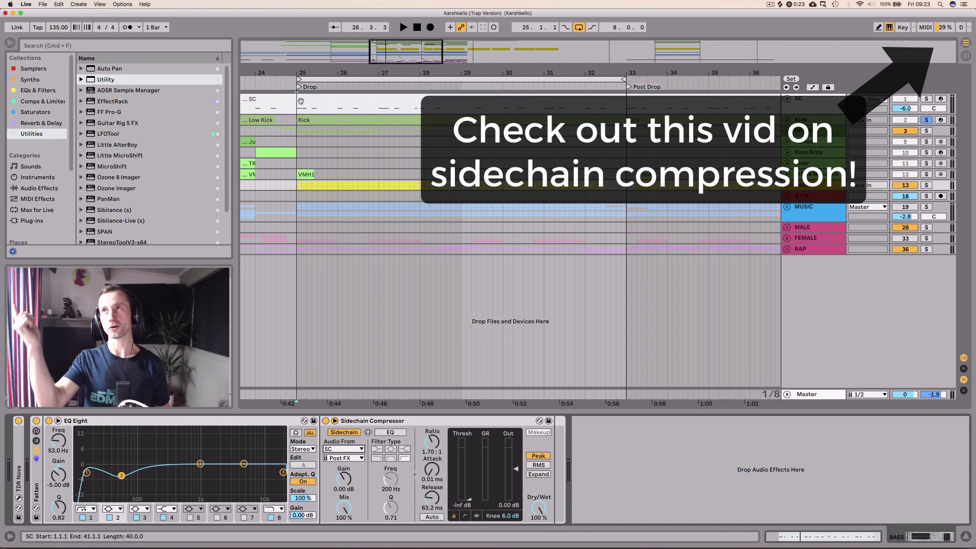
Step: Solo the BASS with the Kick and compare the Drop with the Sidechain Compressor bypassed and active
key(space)
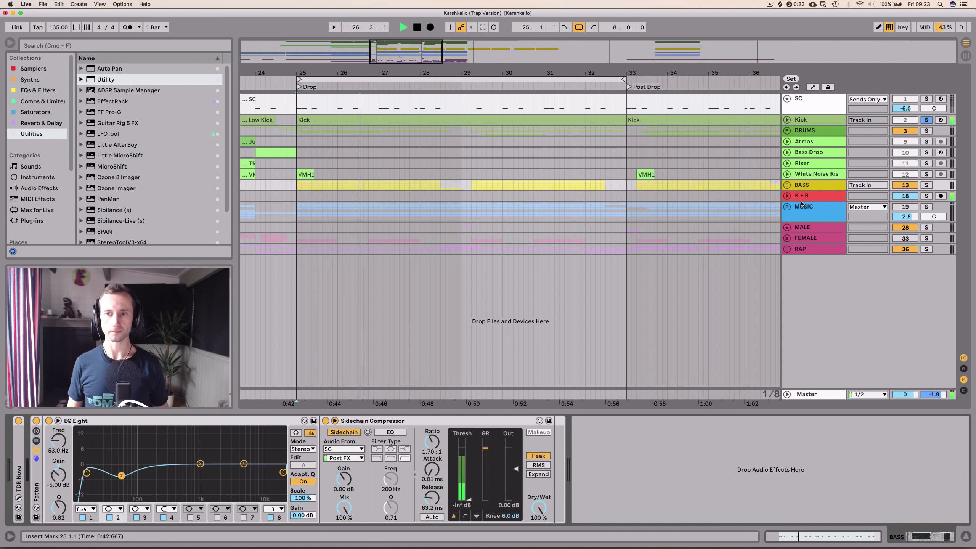
key(space)
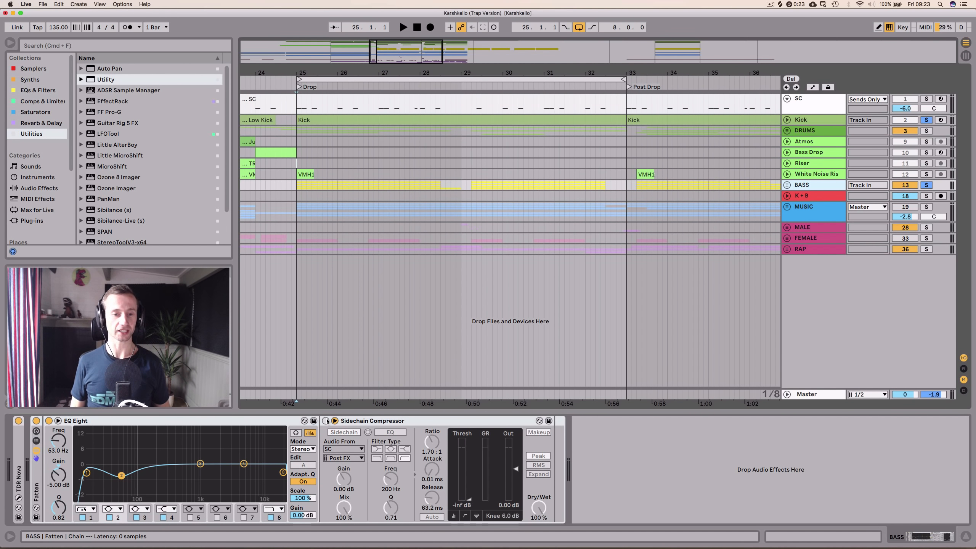
key(space)
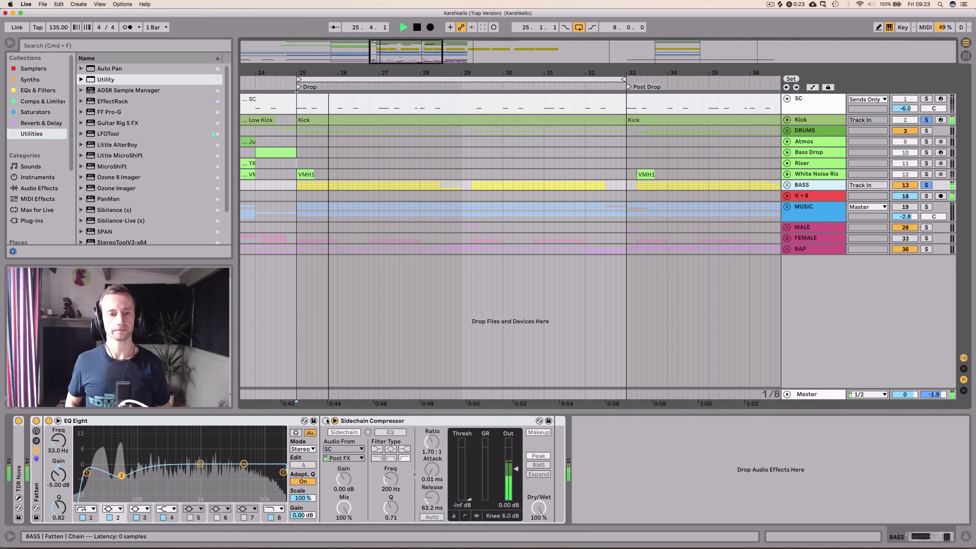
click(326, 420)
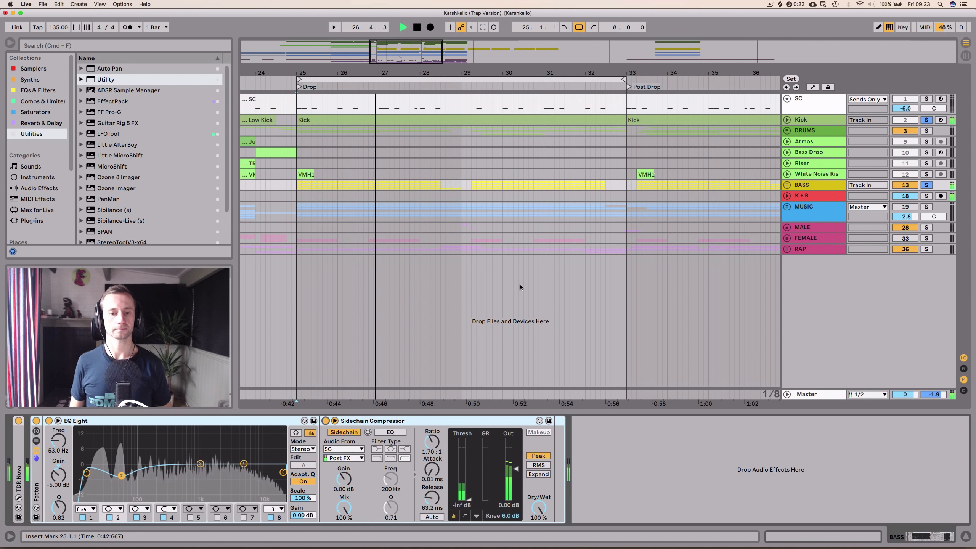
key(space)
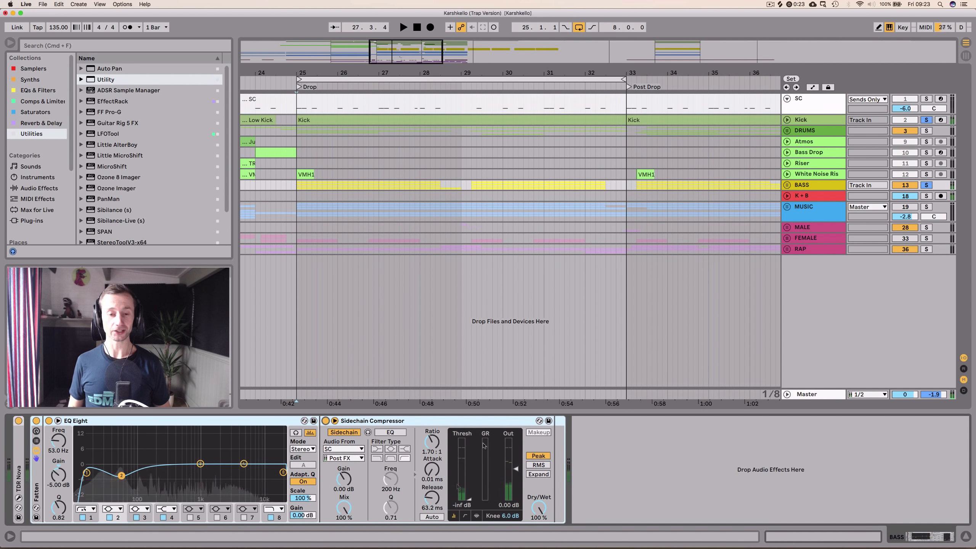
key(space)
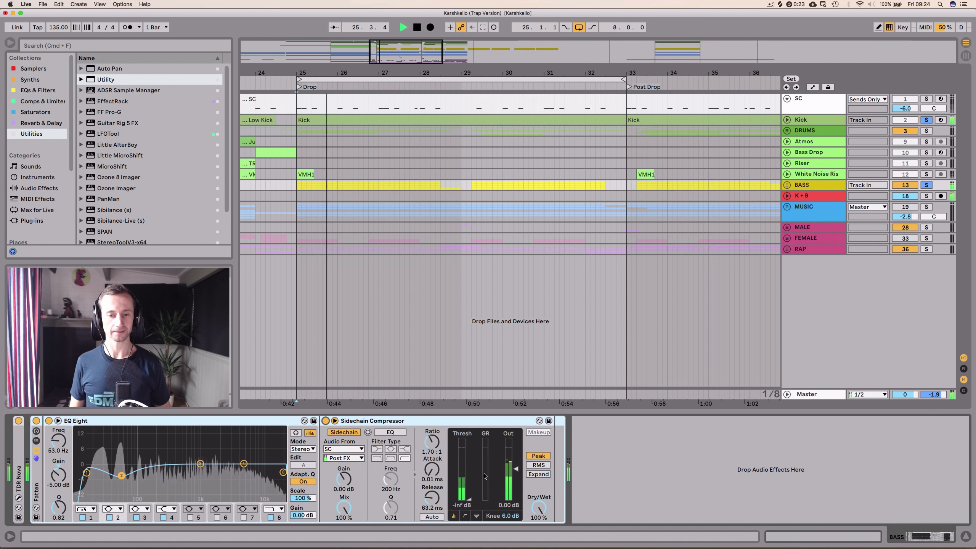
Step: Stop playback and inspect the K + B bus, checking its Glue Compressor and the Kick and BASS routing in Session View
key(space)
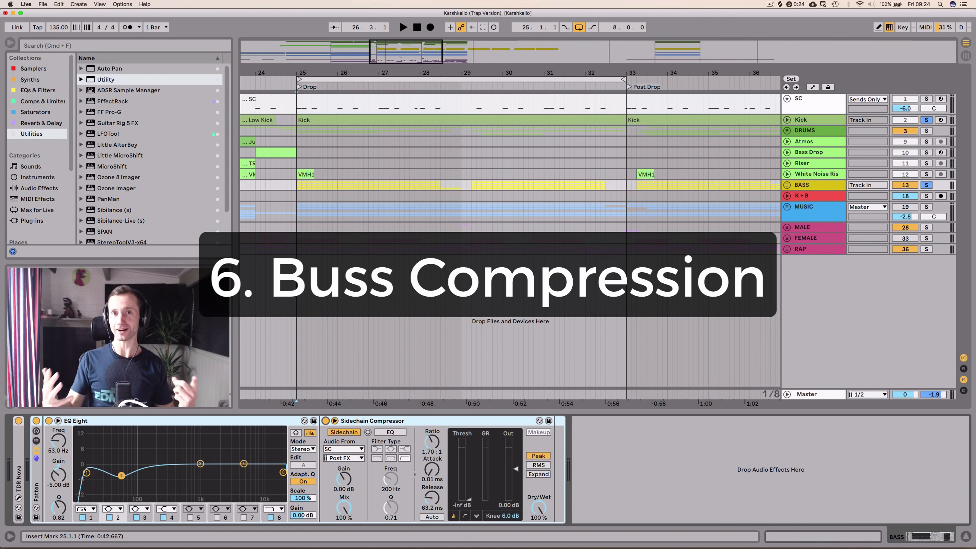
click(803, 199)
click(792, 186)
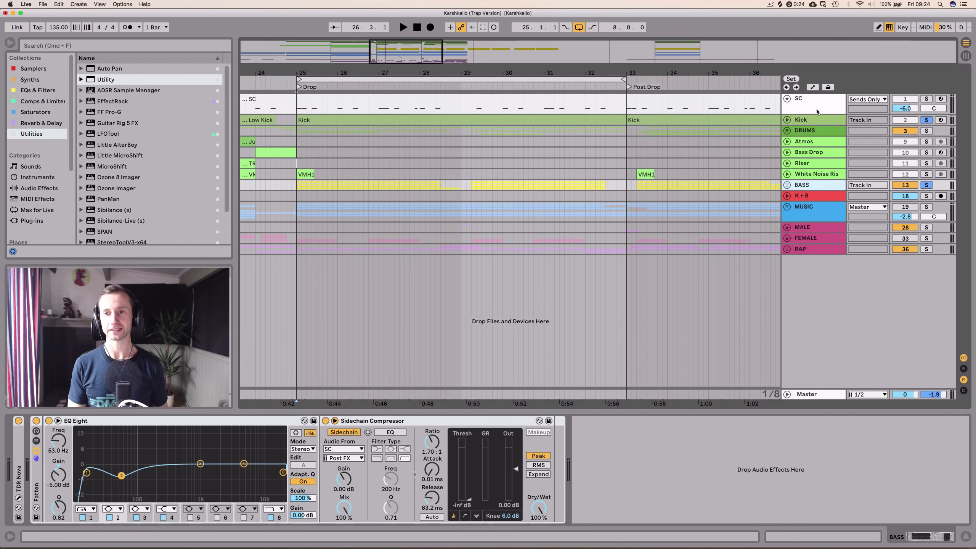
click(820, 195)
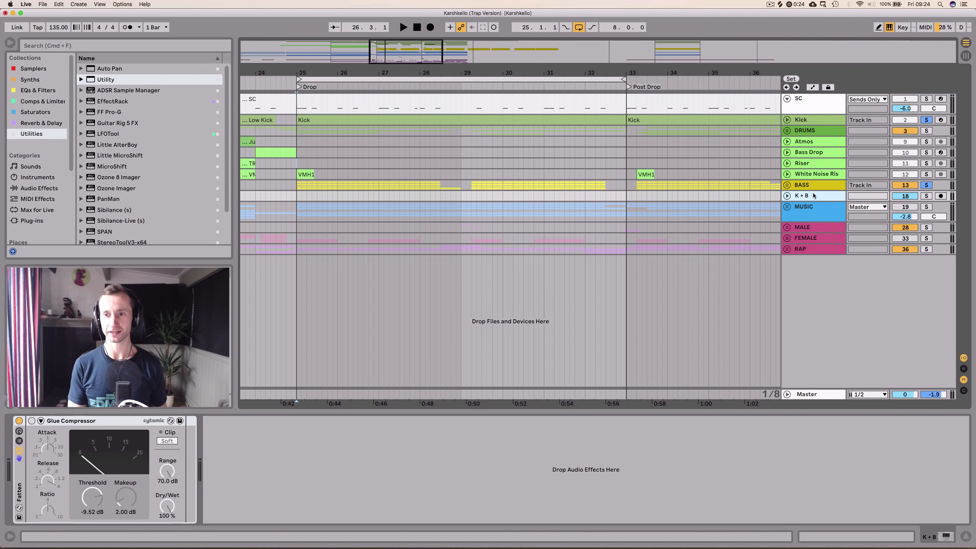
key(Tab)
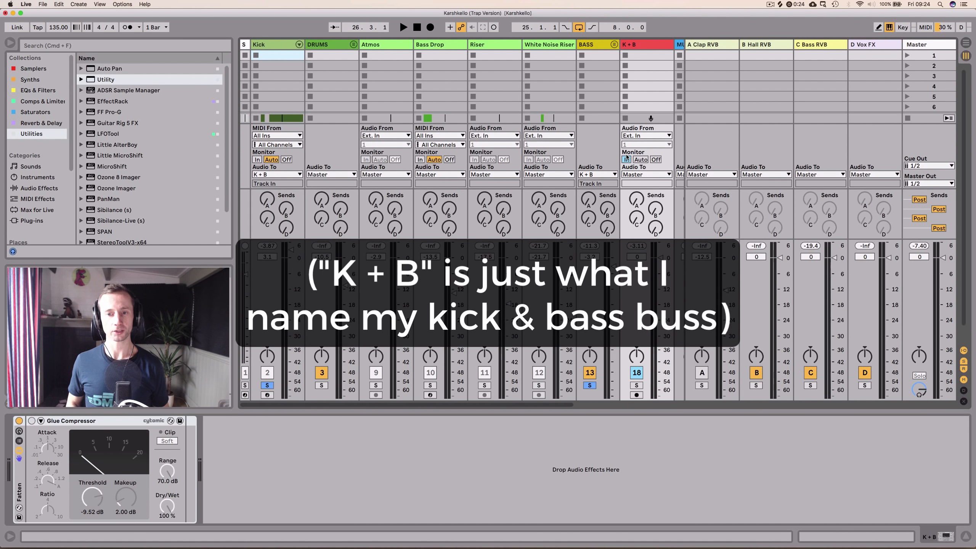
Step: Solo the K + B bus and listen to the Drop with its Glue Compressor bypassed
key(space)
click(636, 386)
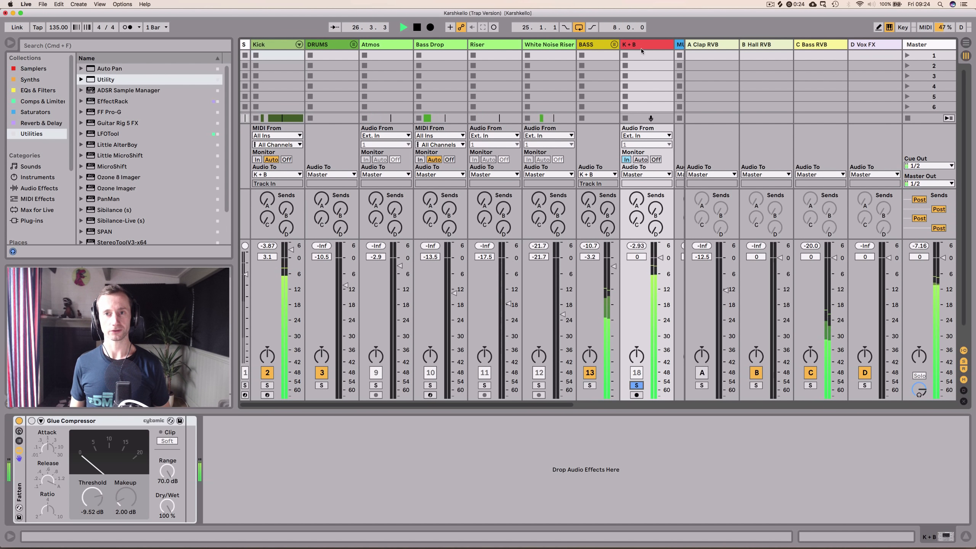
key(space)
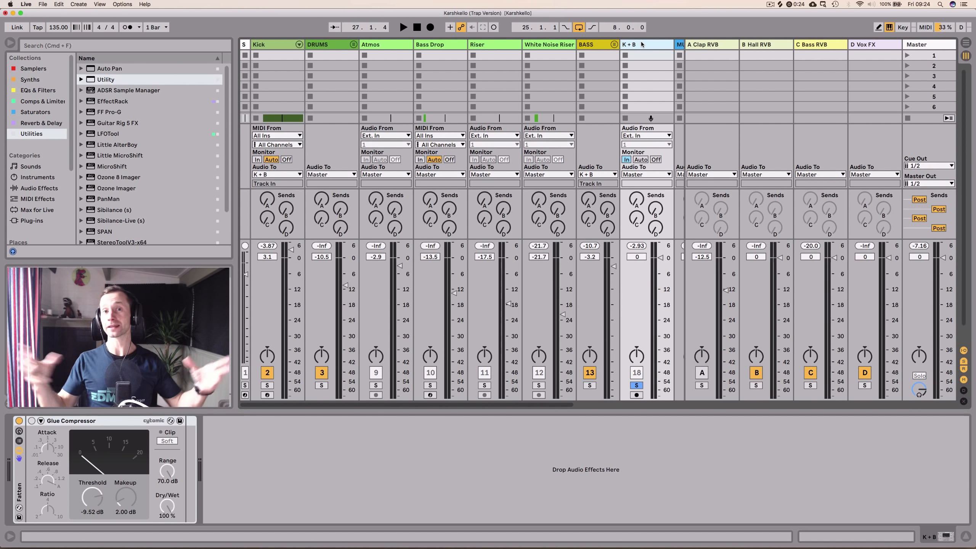
key(space)
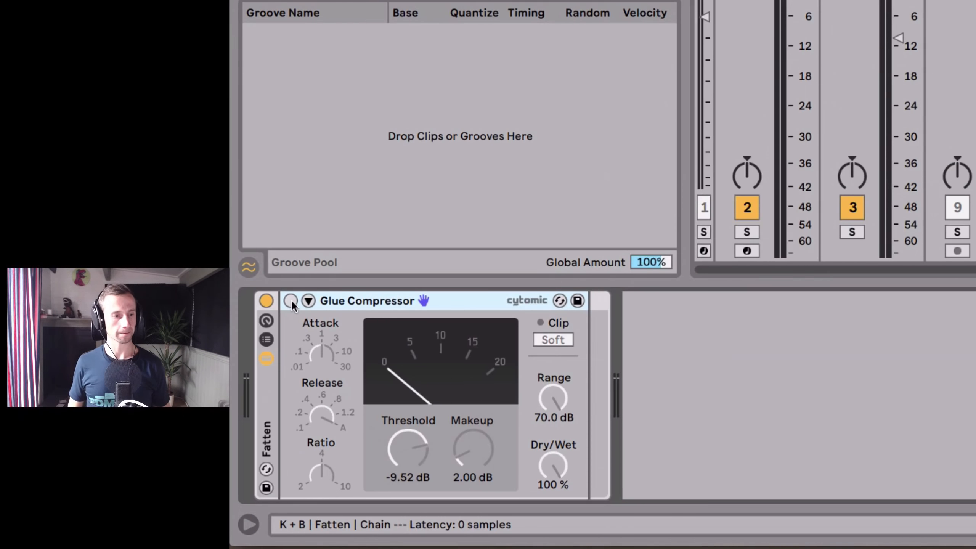
Step: Turn on the Glue Compressor on the K + B bus and set its threshold to -6.35 dB during playback
click(31, 421)
drag(387, 437, 386, 408)
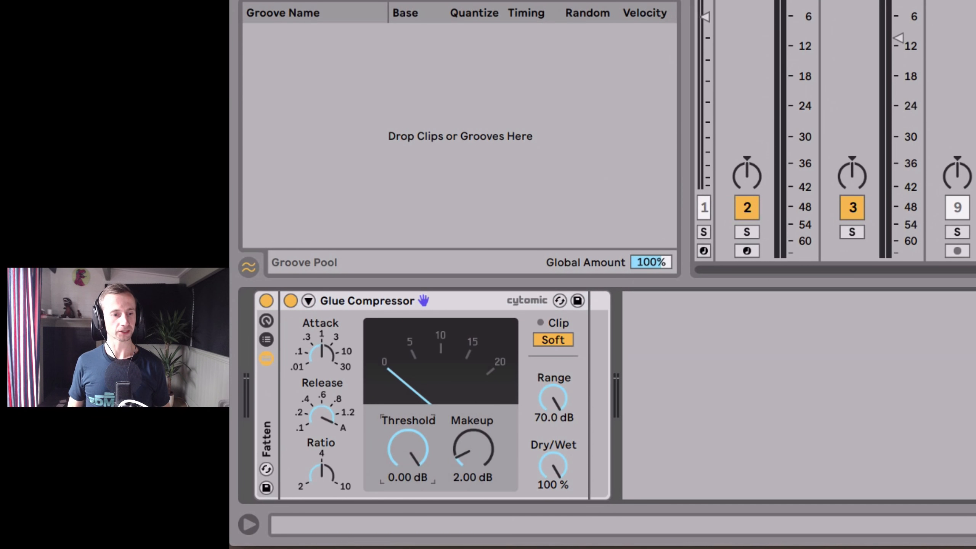
key(space)
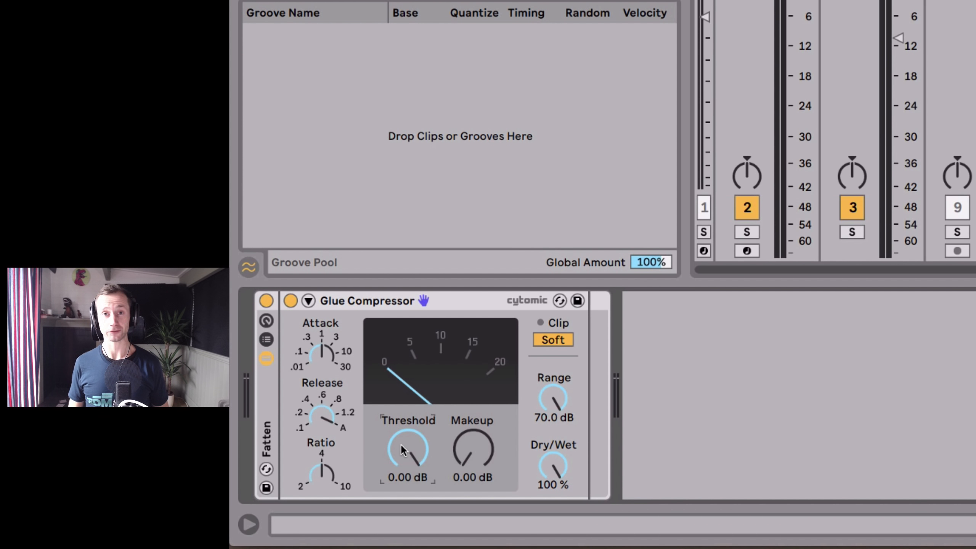
drag(400, 444, 400, 471)
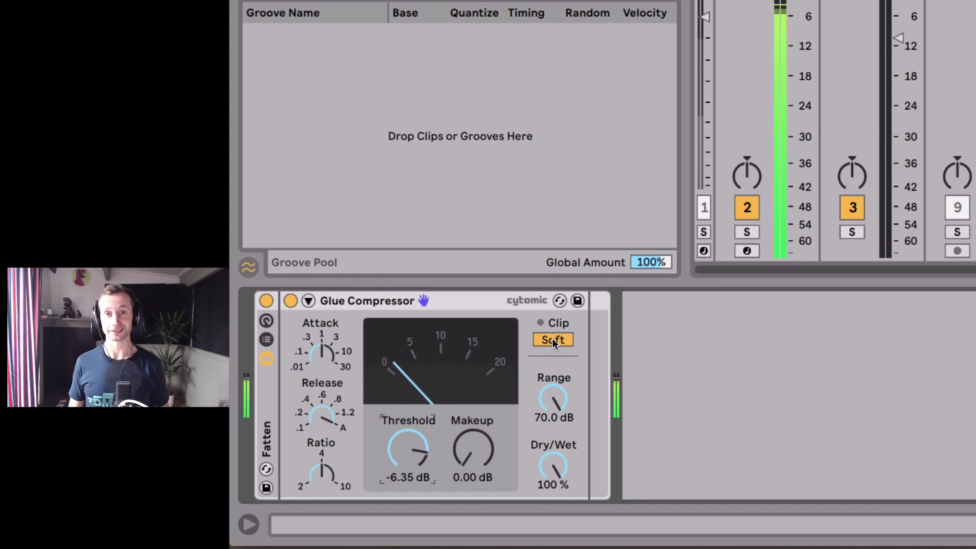
Step: Set the Glue Compressor's makeup gain to 2 dB and compare the K + B bus with the compressor bypassed and active
click(466, 475)
text(2)
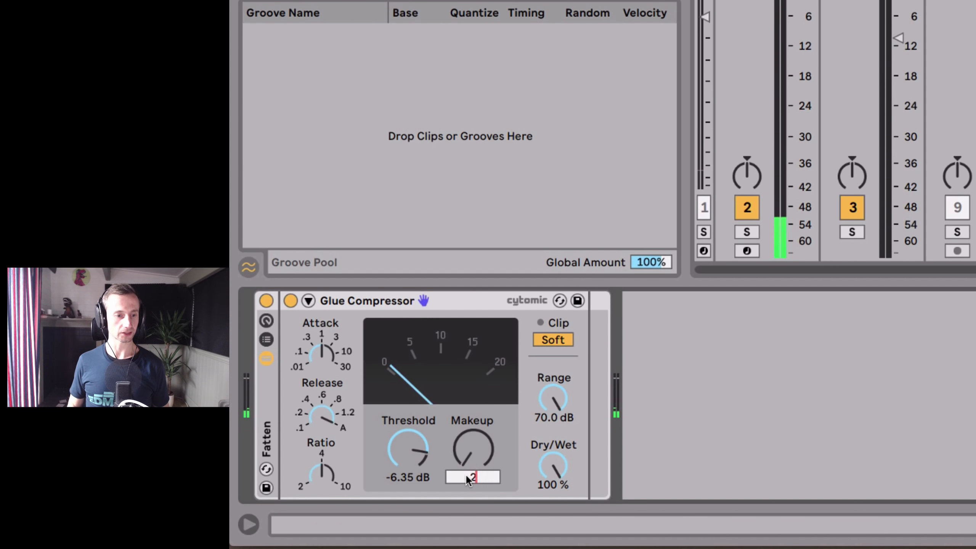
key(Return)
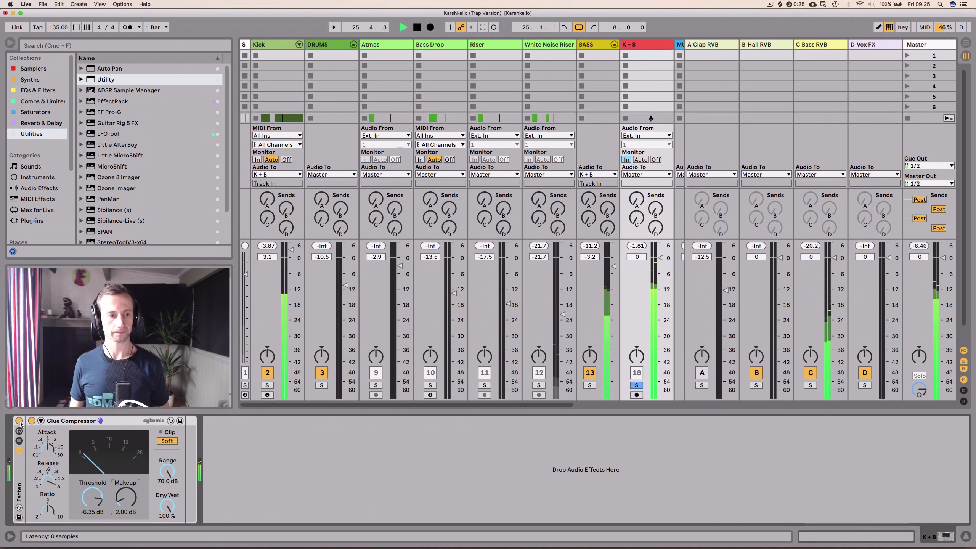
click(31, 420)
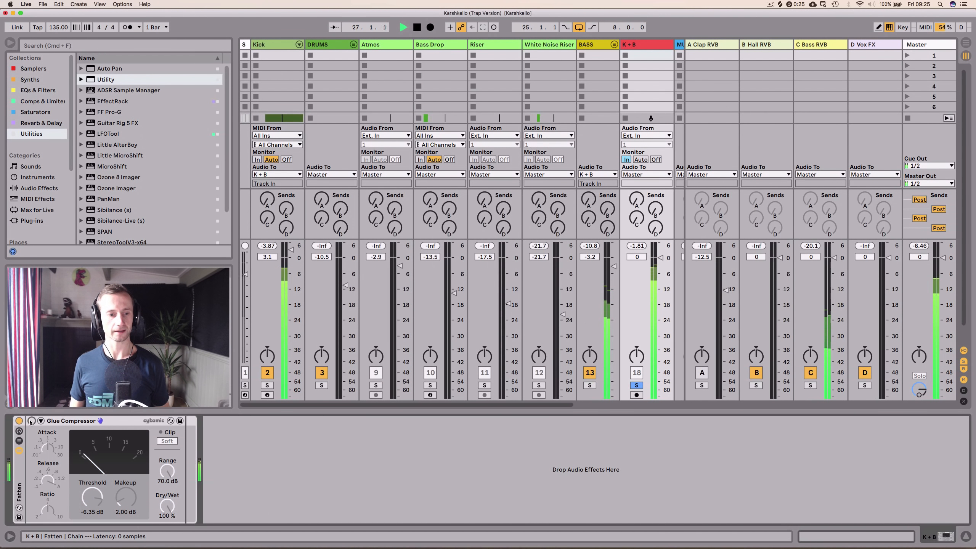
click(31, 420)
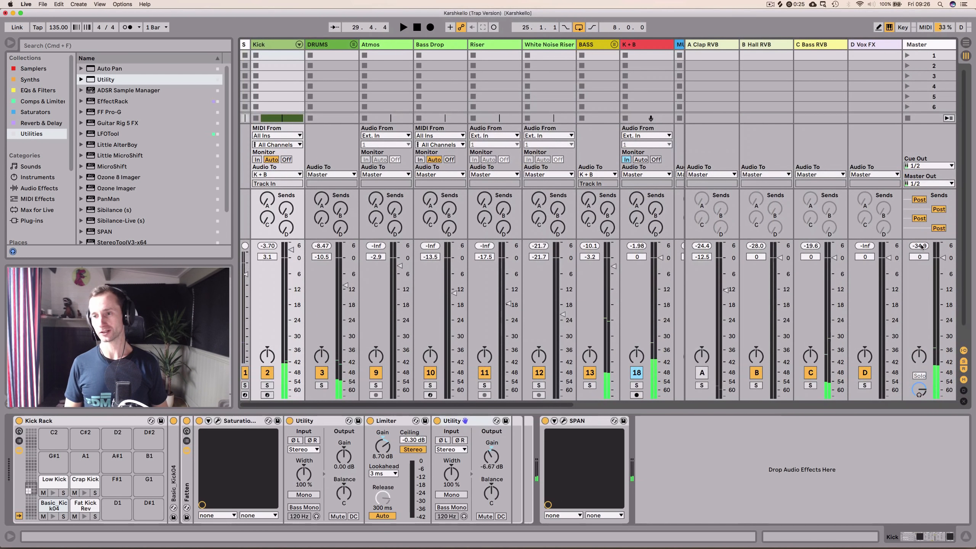
Step: Play the full mix with the kick processing bypassed and active, comparing the peak level on the Master
key(space)
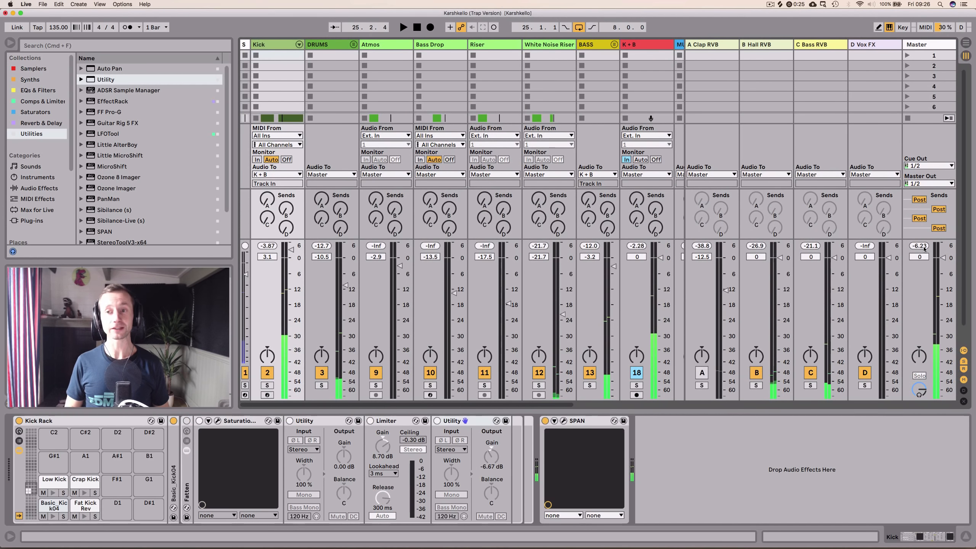
mouse_move(923, 246)
mouse_down()
mouse_move(923, 269)
mouse_move(923, 246)
mouse_up()
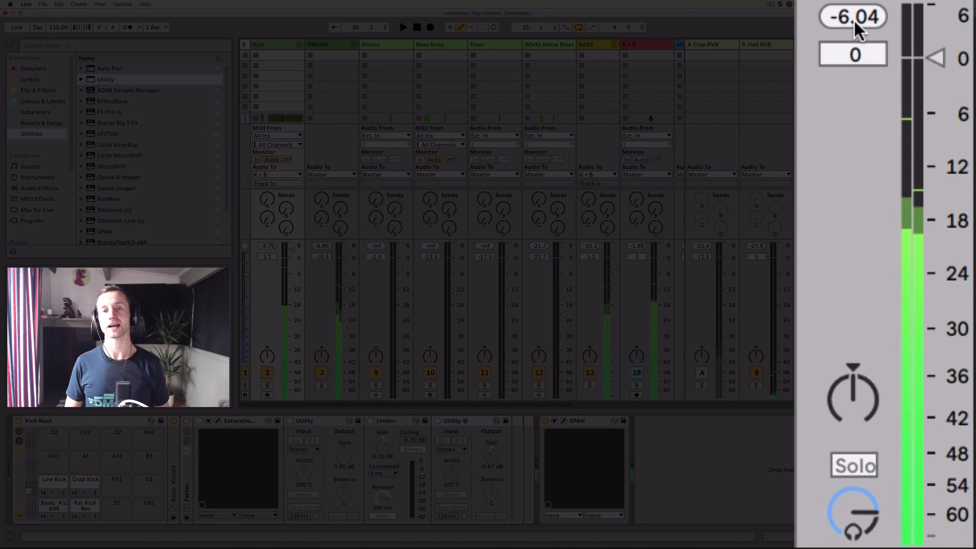
key(space)
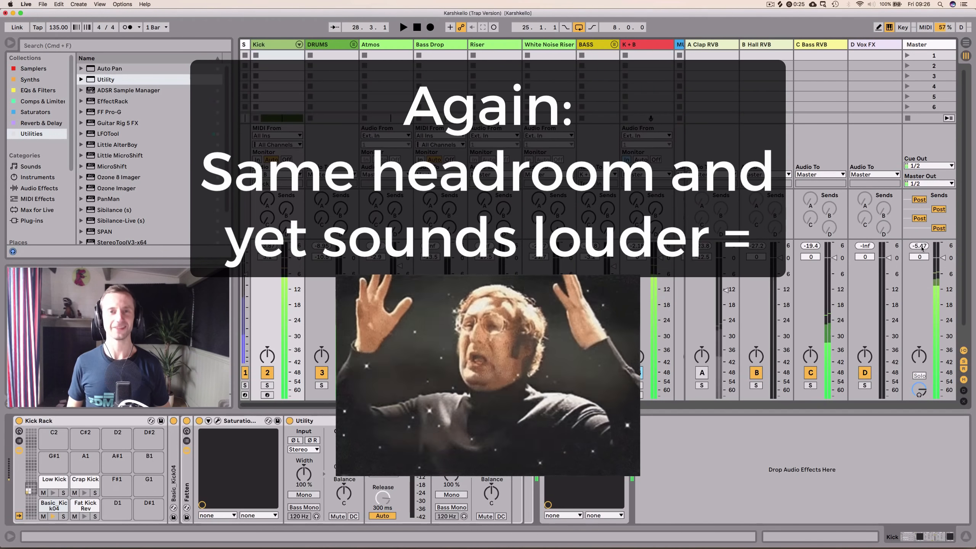
key(space)
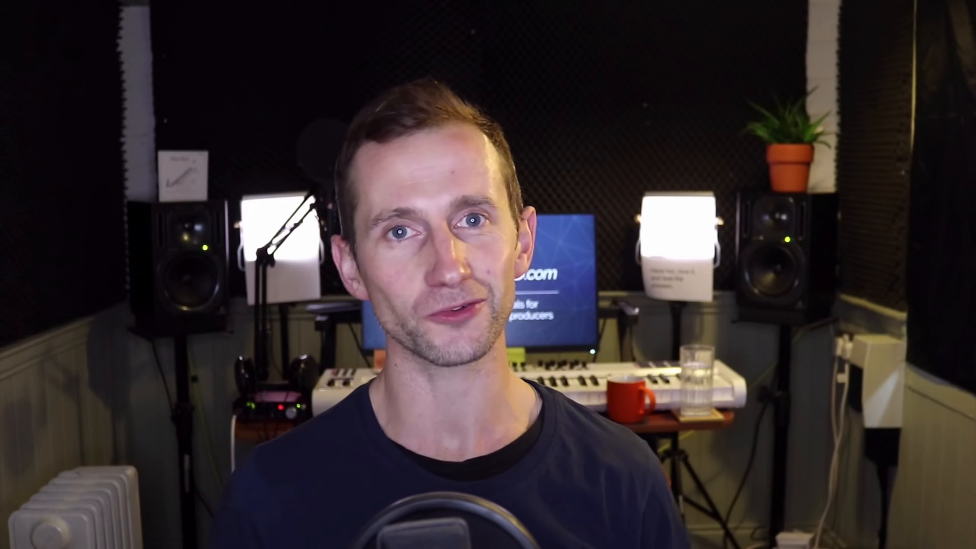